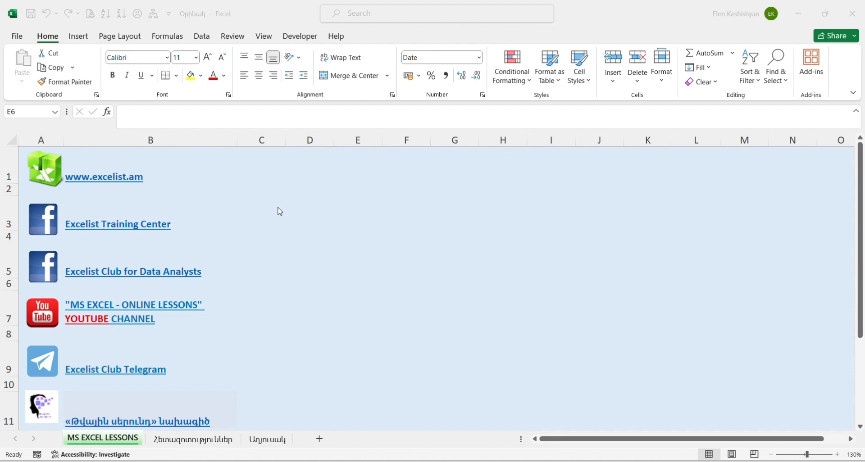
Step: Load the range A1:F26 of the Հետազոտություններ sheet into Power Query as a table without headers
{"action": "left_click", "coordinate": [201, 442]}
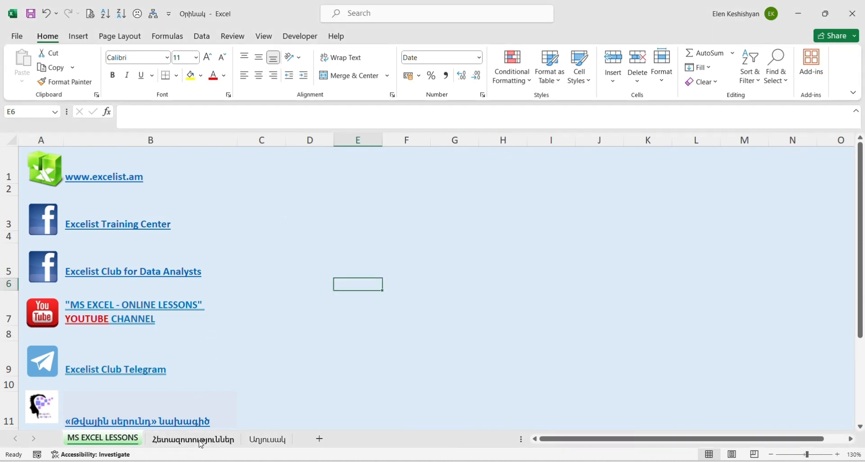
{"action": "left_click", "coordinate": [200, 440]}
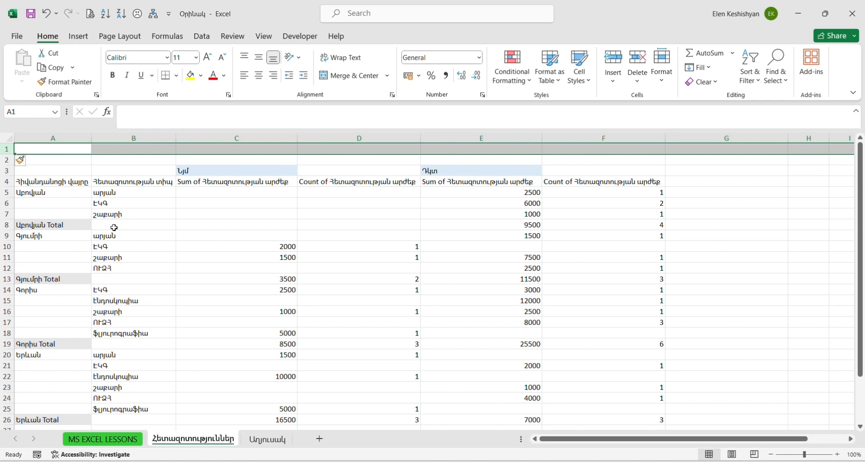
{"action": "left_click", "coordinate": [282, 440]}
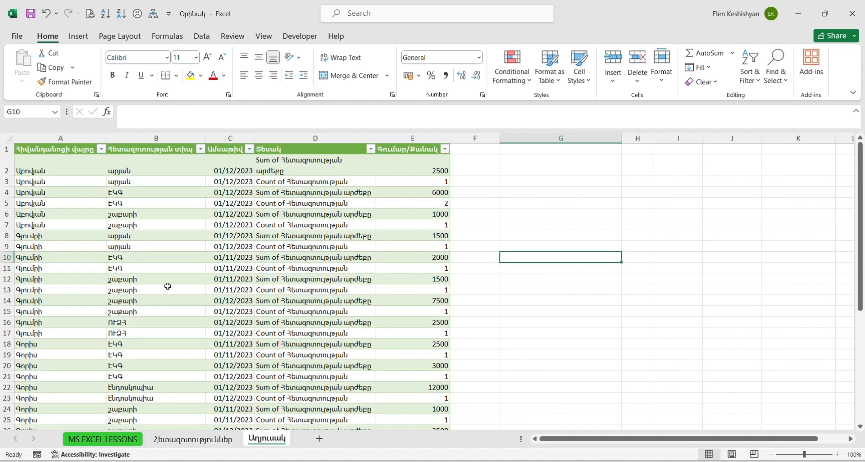
{"action": "left_click", "coordinate": [193, 439]}
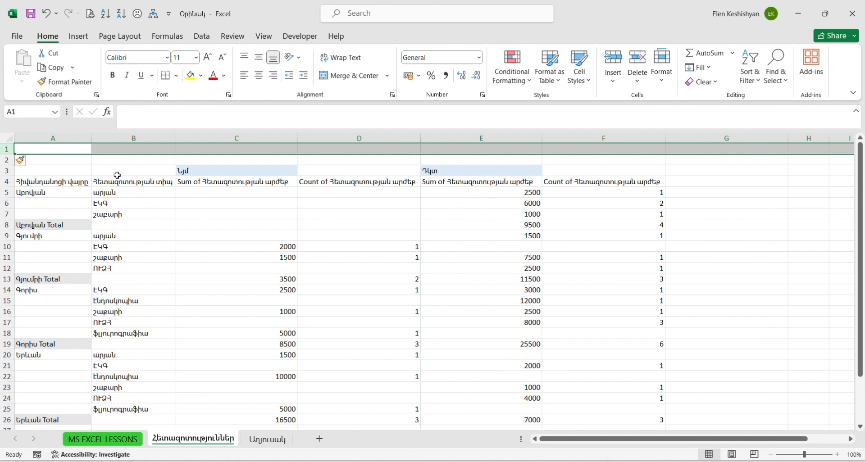
{"action": "left_click_drag", "start_coordinate": [52, 149], "coordinate": [615, 376]}
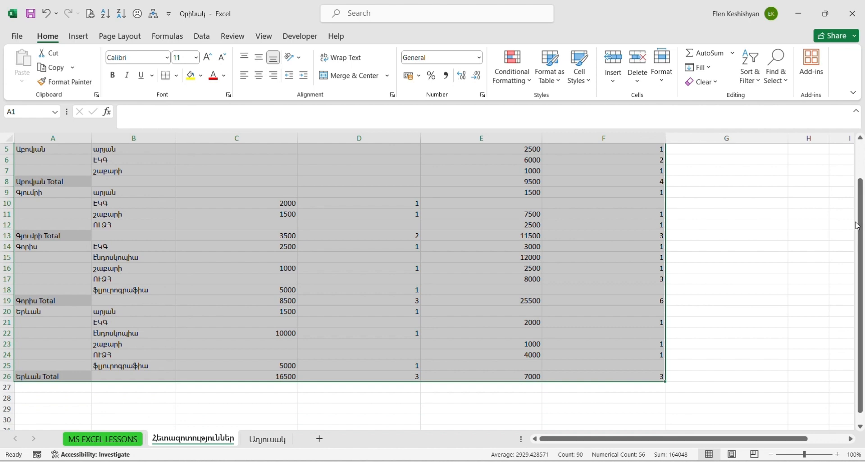
{"action": "scroll", "coordinate": [862, 137], "scroll_direction": "up", "scroll_amount": 2}
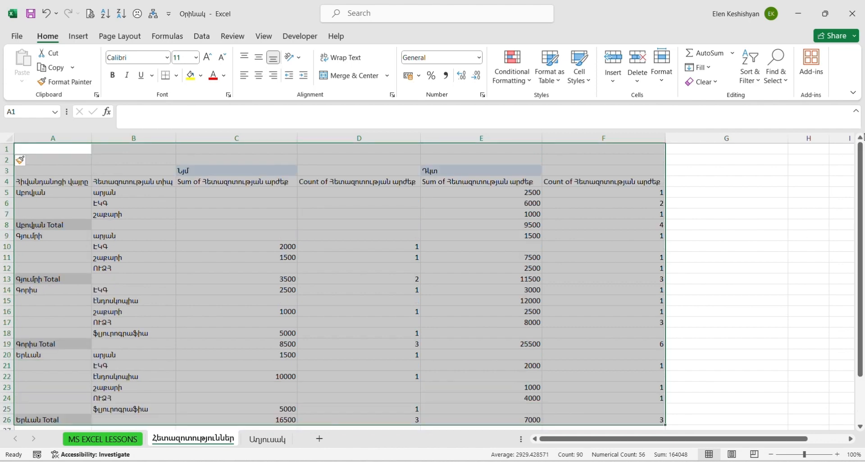
{"action": "left_click", "coordinate": [200, 37]}
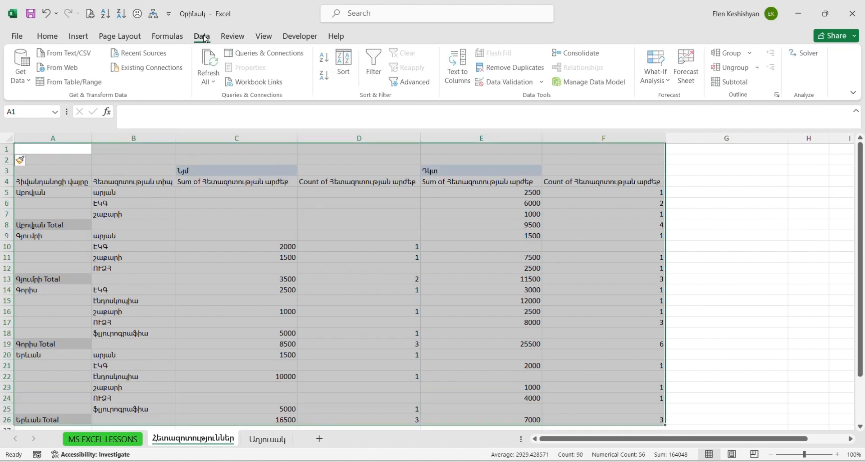
{"action": "left_click", "coordinate": [78, 83]}
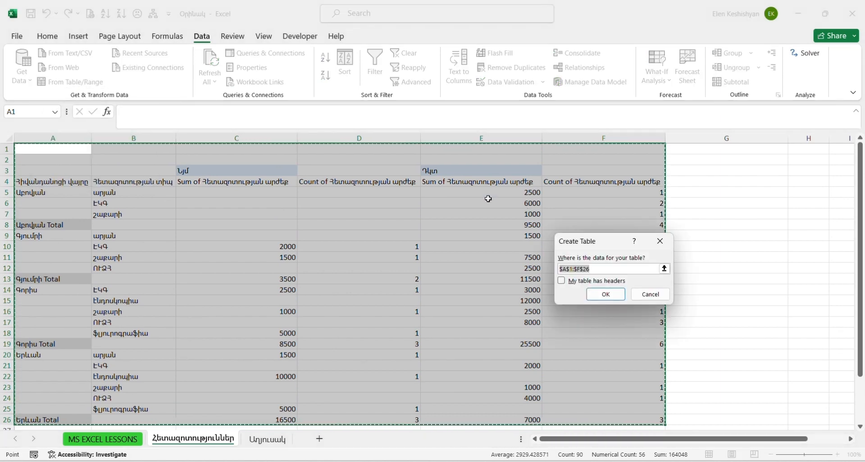
{"action": "left_click", "coordinate": [605, 294]}
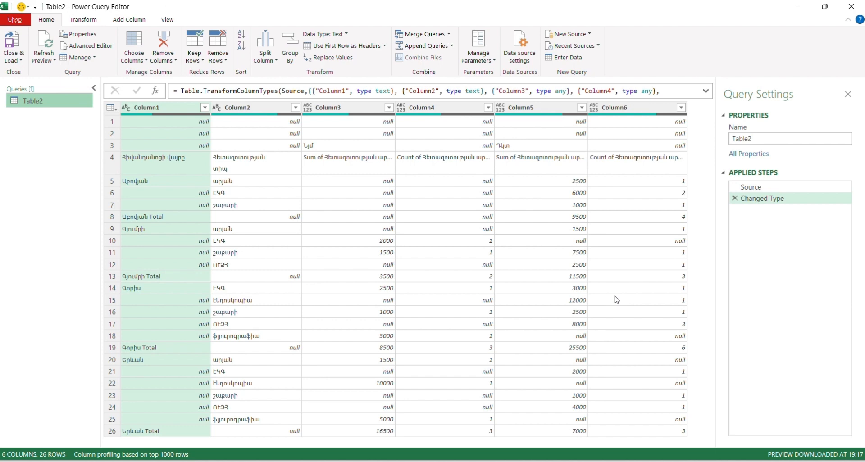
Step: Delete the automatic Changed Type step and remove the top 2 rows of the query
{"action": "left_click", "coordinate": [734, 198]}
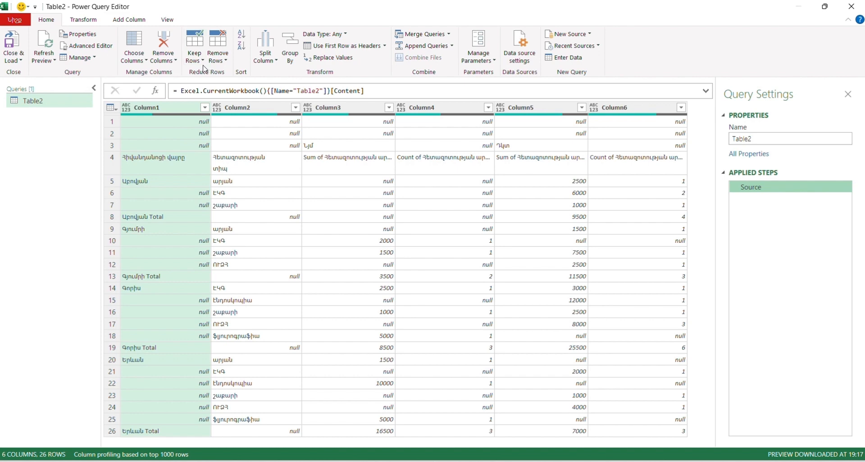
{"action": "left_click", "coordinate": [227, 63]}
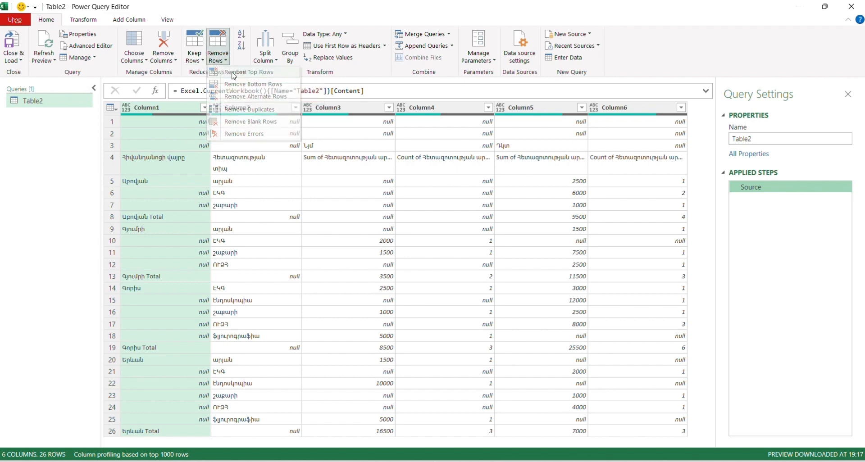
{"action": "left_click", "coordinate": [232, 73]}
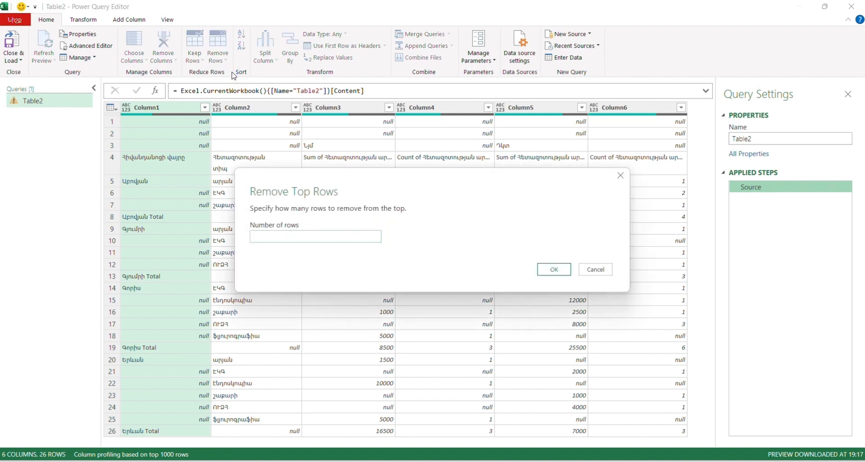
{"action": "type", "text": "2"}
{"action": "key", "text": "Return"}
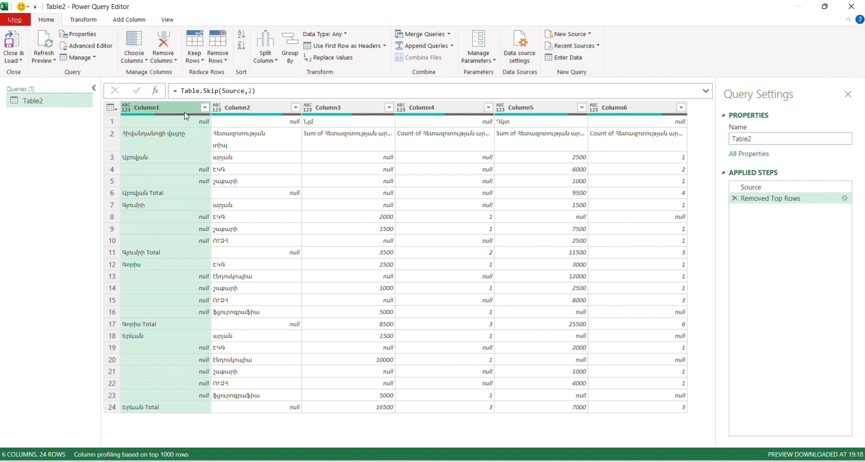
Step: Fill down the hospital locations in Column1 to replace the null cells
{"action": "left_click", "coordinate": [85, 20]}
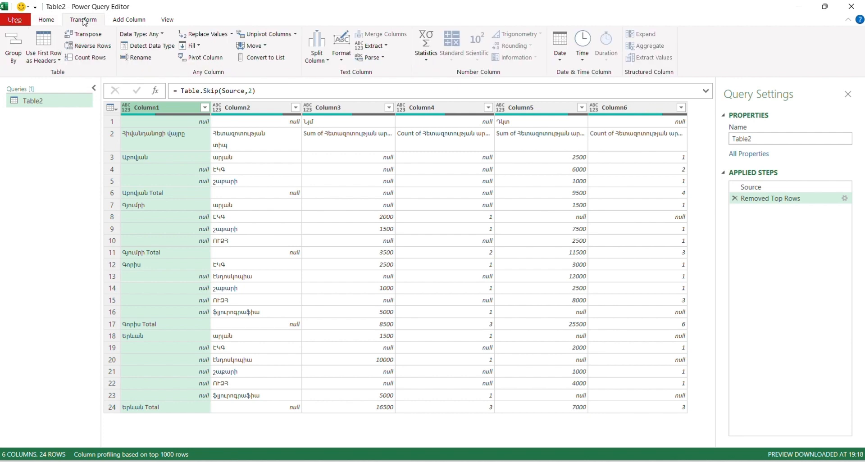
{"action": "left_click", "coordinate": [191, 45]}
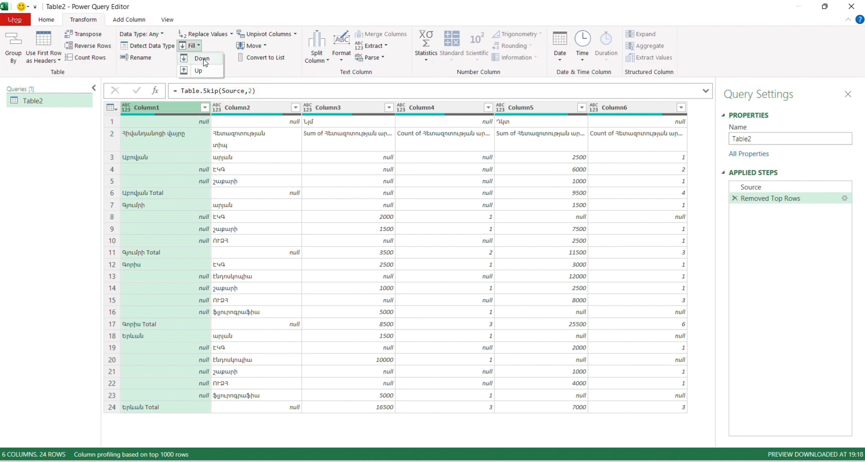
{"action": "left_click", "coordinate": [202, 59]}
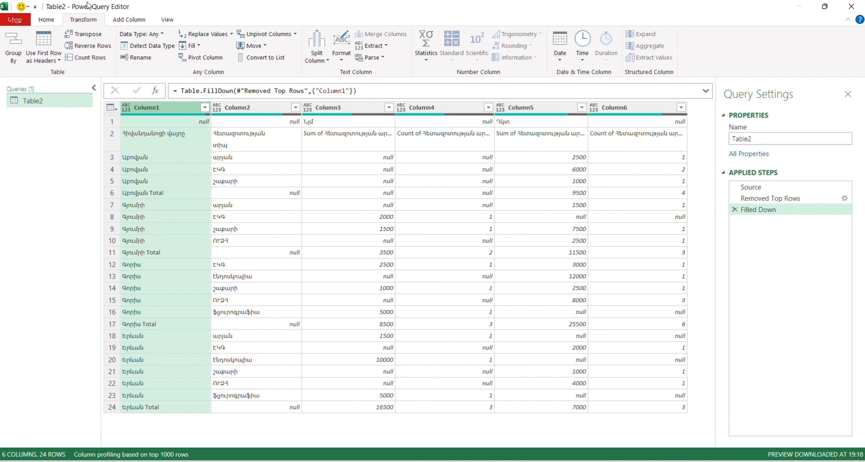
Step: Transpose the table and fill down the month names in Column1
{"action": "left_click", "coordinate": [86, 38]}
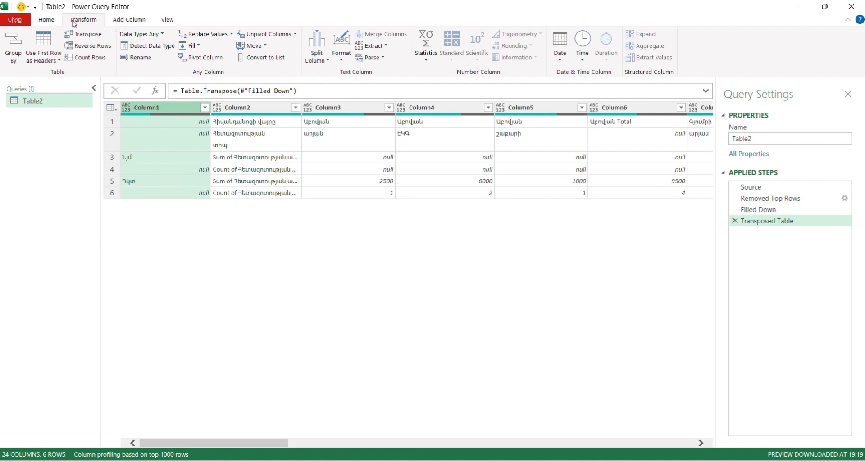
{"action": "left_click", "coordinate": [193, 46]}
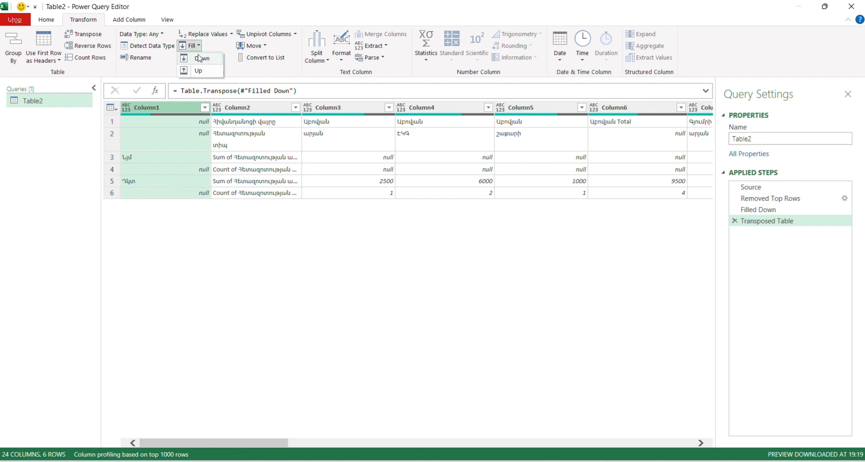
{"action": "left_click", "coordinate": [200, 58]}
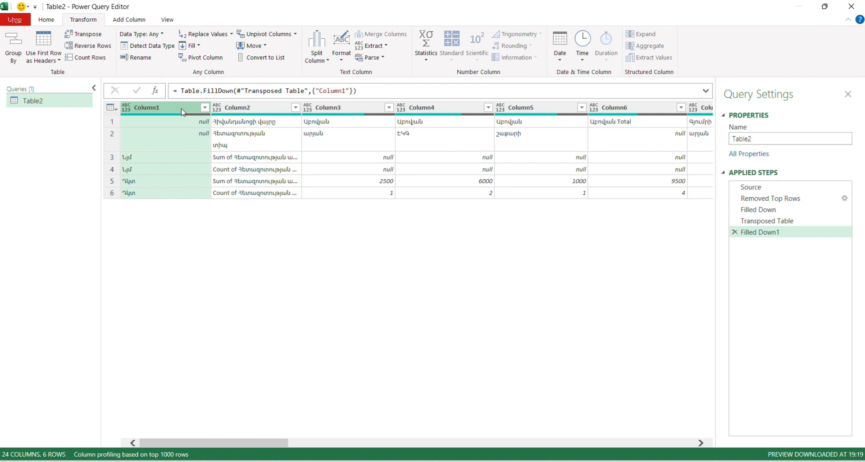
Step: Merge Column1 and Column2 into one column named Merged, using the custom separator "--"
{"action": "left_click", "coordinate": [242, 111], "text": "ctrl"}
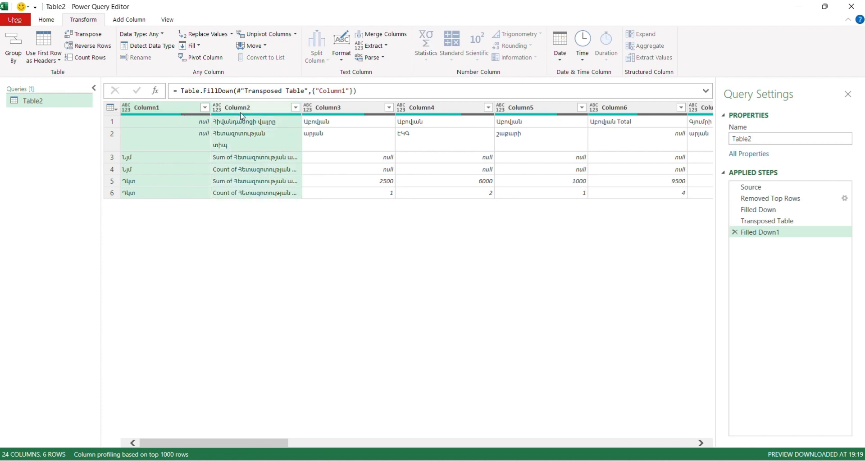
{"action": "right_click", "coordinate": [242, 116]}
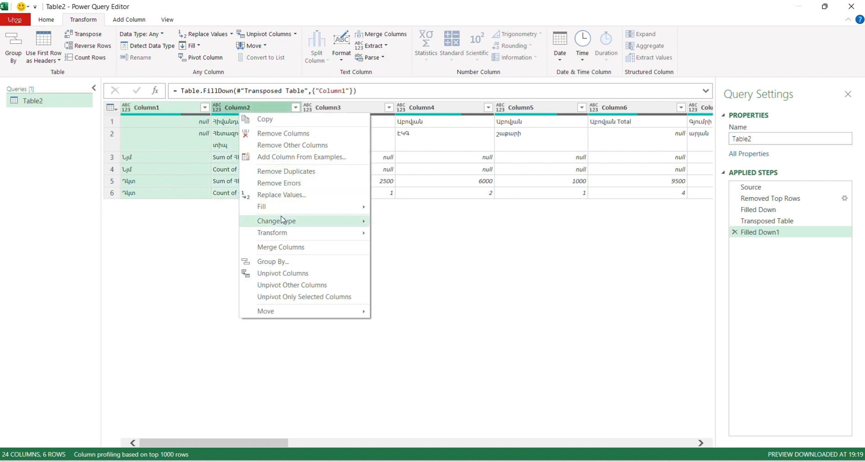
{"action": "left_click", "coordinate": [284, 247]}
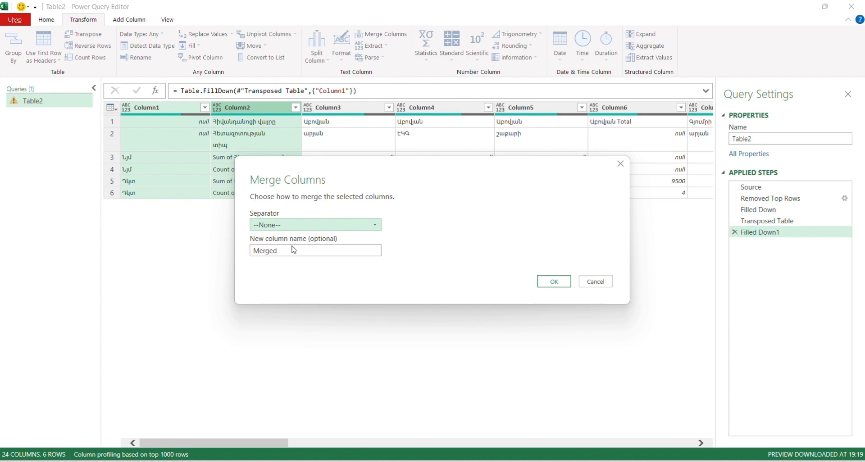
{"action": "left_click", "coordinate": [376, 225]}
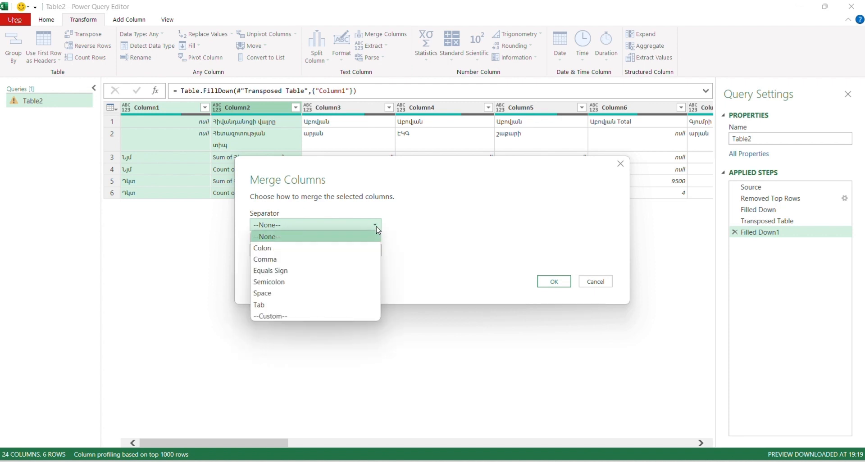
{"action": "left_click", "coordinate": [281, 317]}
{"action": "left_click", "coordinate": [280, 240]}
{"action": "type", "text": "--"}
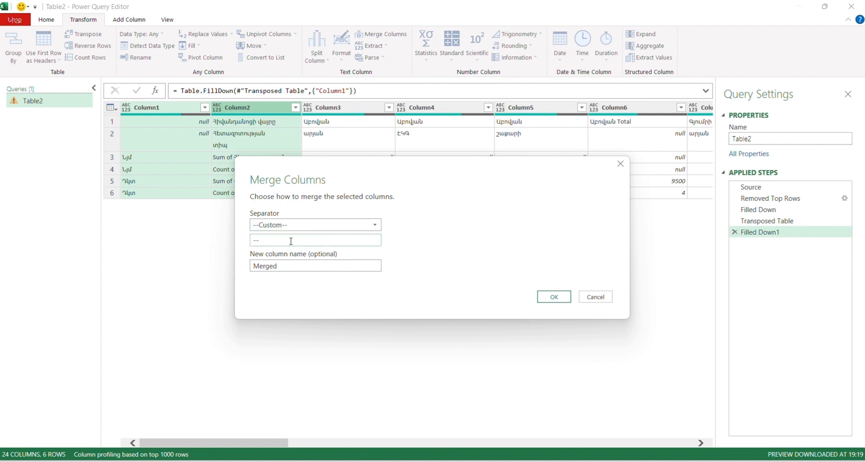
{"action": "left_click", "coordinate": [554, 296]}
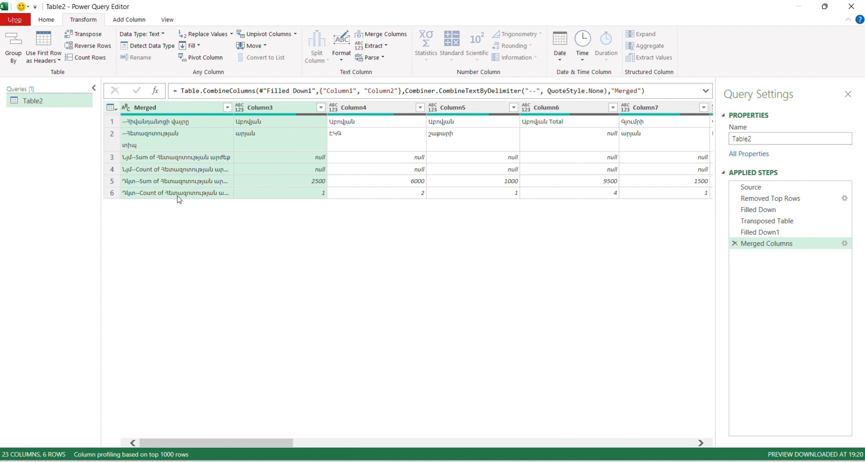
Step: Transpose the table back and promote its first row to column headers
{"action": "left_click", "coordinate": [87, 35]}
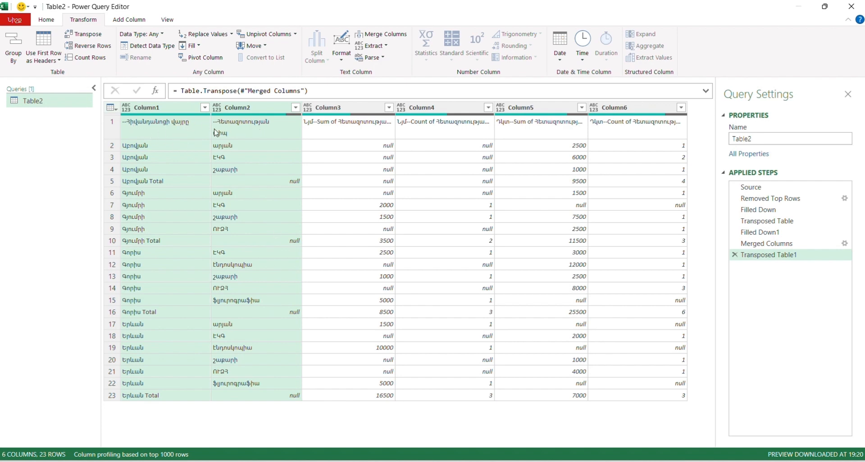
{"action": "left_click", "coordinate": [52, 21]}
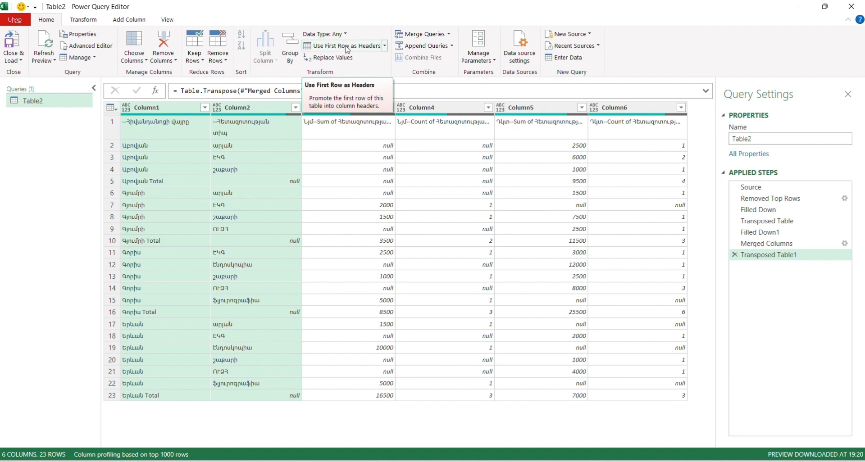
{"action": "left_click", "coordinate": [373, 48]}
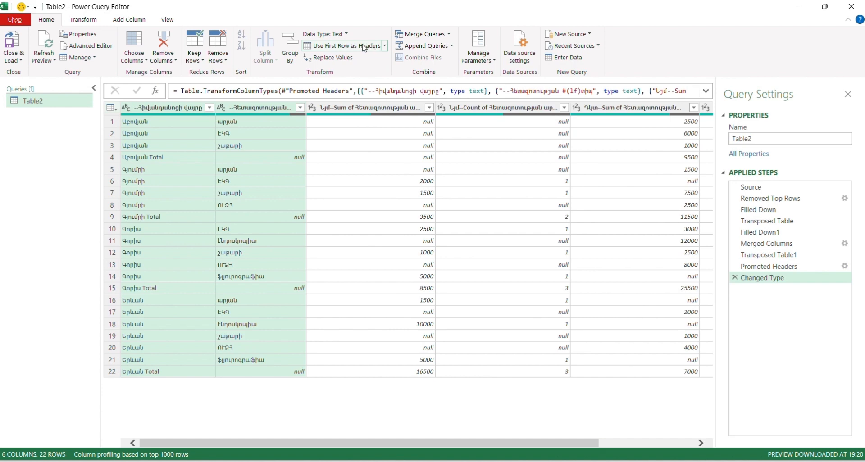
Step: Remove the leading "--" from the first two column headers, renaming them Հիվանդանոցի վայրը and Հետազոտության տիպ
{"action": "left_click", "coordinate": [143, 111]}
{"action": "double_click", "coordinate": [140, 108]}
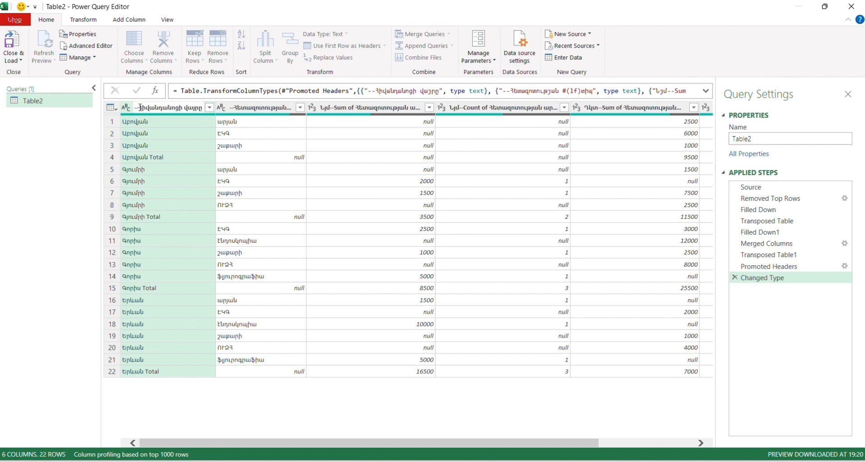
{"action": "key", "text": "BackSpace"}
{"action": "key", "text": "BackSpace"}
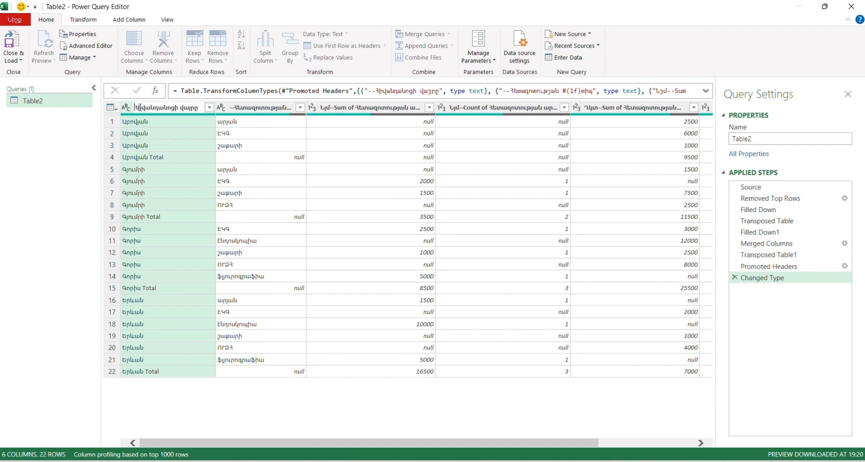
{"action": "double_click", "coordinate": [233, 108]}
{"action": "left_click", "coordinate": [232, 108]}
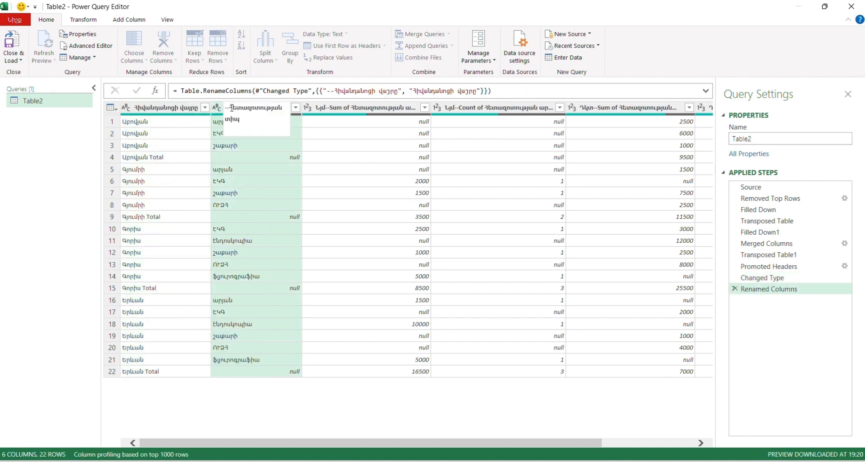
{"action": "key", "text": "BackSpace"}
{"action": "key", "text": "BackSpace"}
{"action": "key", "text": "Return"}
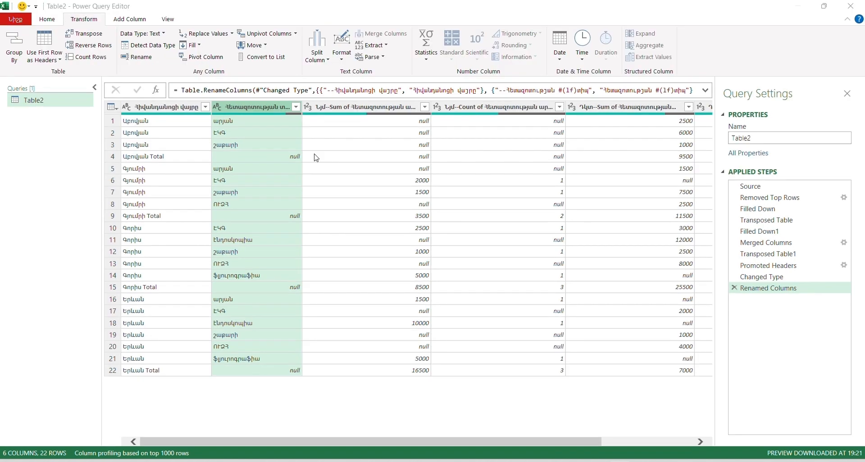
Step: Unpivot all columns other than Հիվանդանոցի վայրը and Հետազոտության տիպ
{"action": "left_click", "coordinate": [175, 107]}
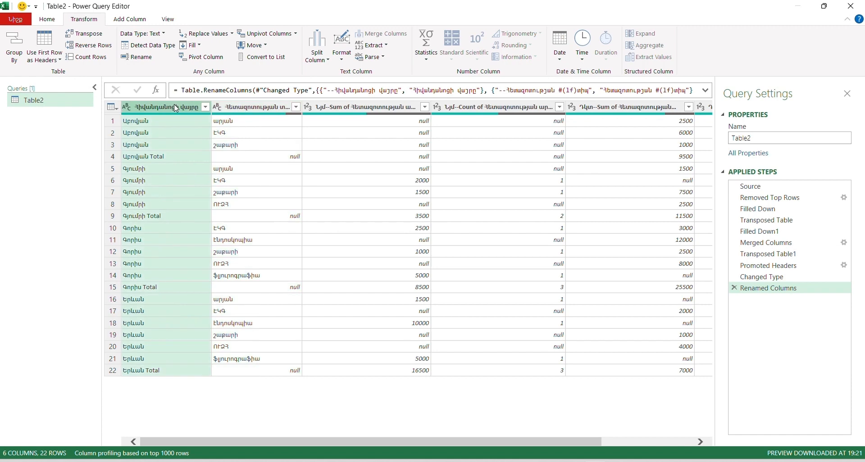
{"action": "left_click", "coordinate": [252, 111], "text": "ctrl"}
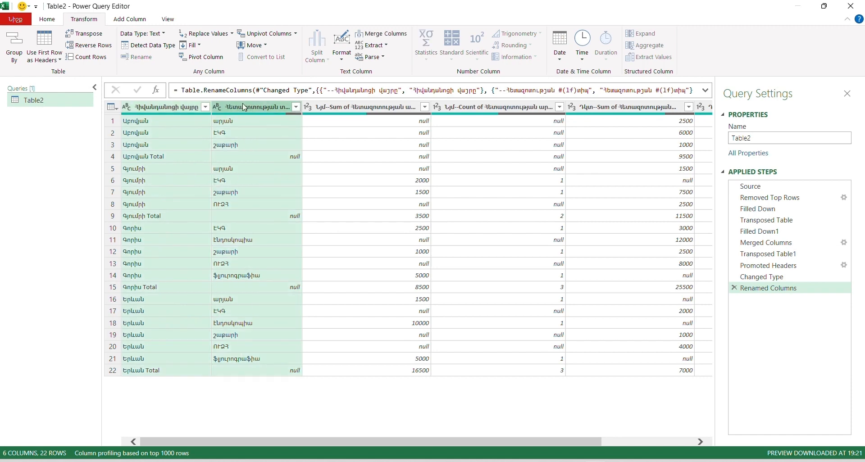
{"action": "left_click", "coordinate": [296, 34]}
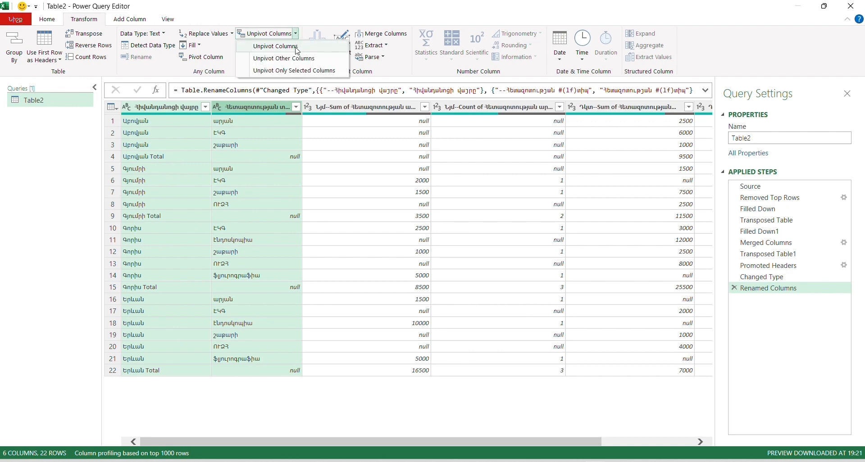
{"action": "left_click", "coordinate": [296, 62]}
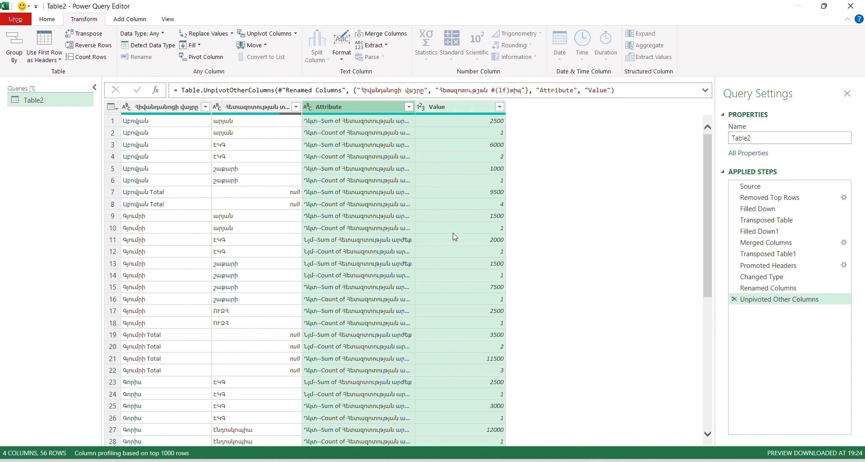
Step: Split the Attribute column at each occurrence of the custom delimiter "--"
{"action": "left_click", "coordinate": [355, 108]}
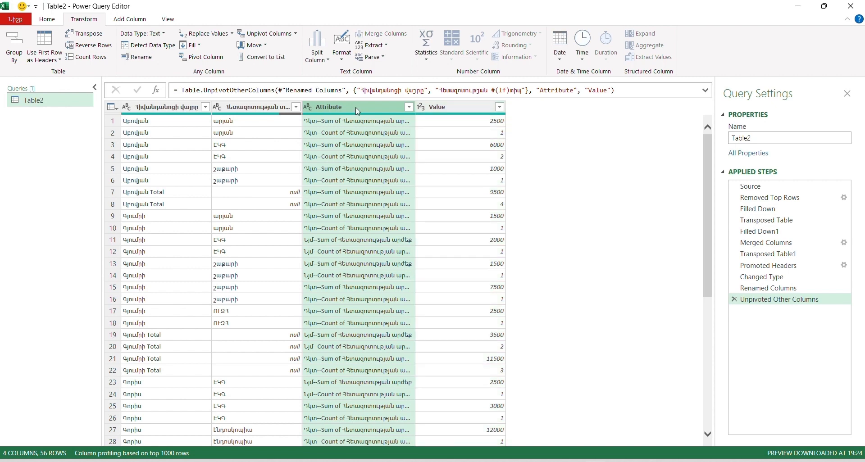
{"action": "right_click", "coordinate": [356, 111]}
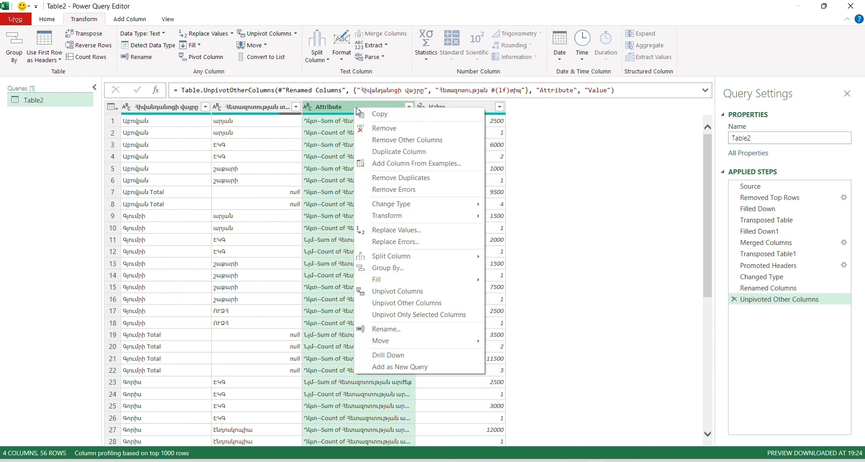
{"action": "mouse_move", "coordinate": [400, 260]}
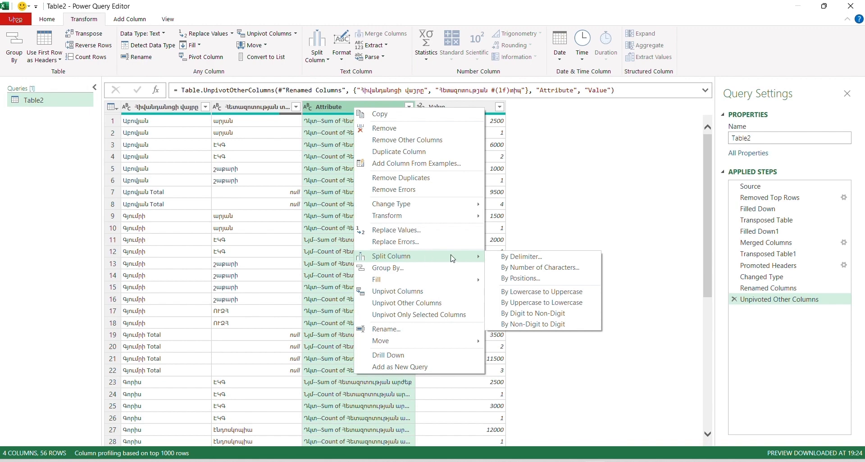
{"action": "left_click", "coordinate": [518, 259]}
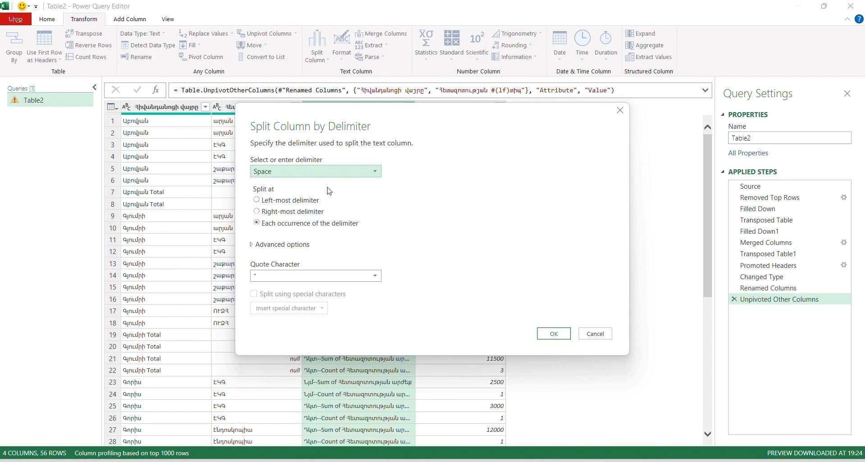
{"action": "left_click", "coordinate": [376, 173]}
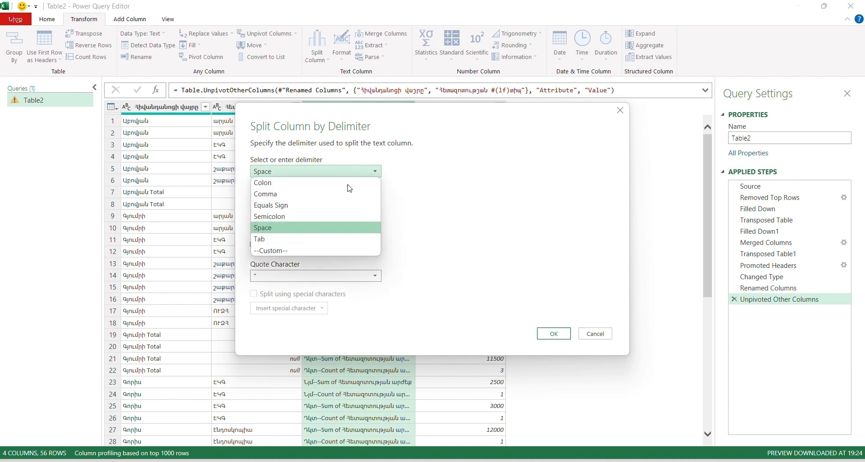
{"action": "left_click", "coordinate": [281, 249]}
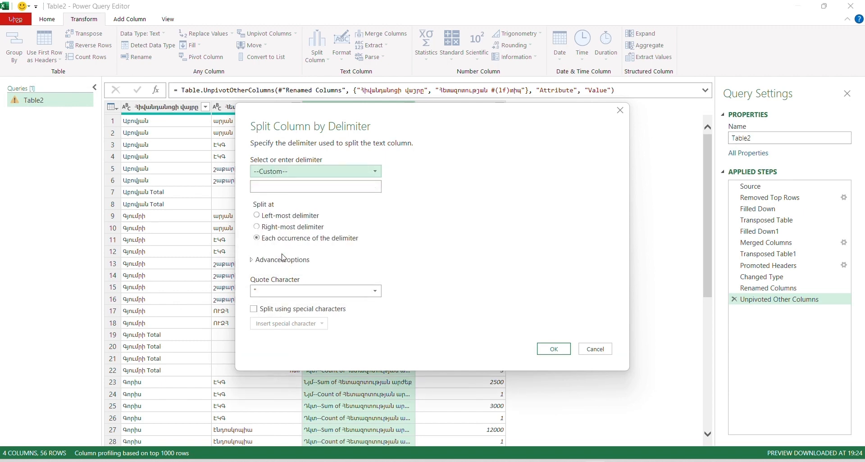
{"action": "left_click", "coordinate": [279, 185]}
{"action": "type", "text": "--"}
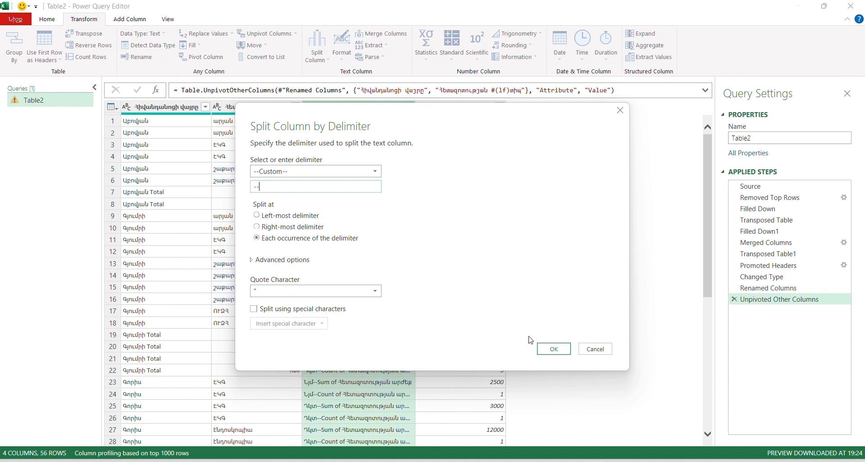
{"action": "left_click", "coordinate": [554, 349]}
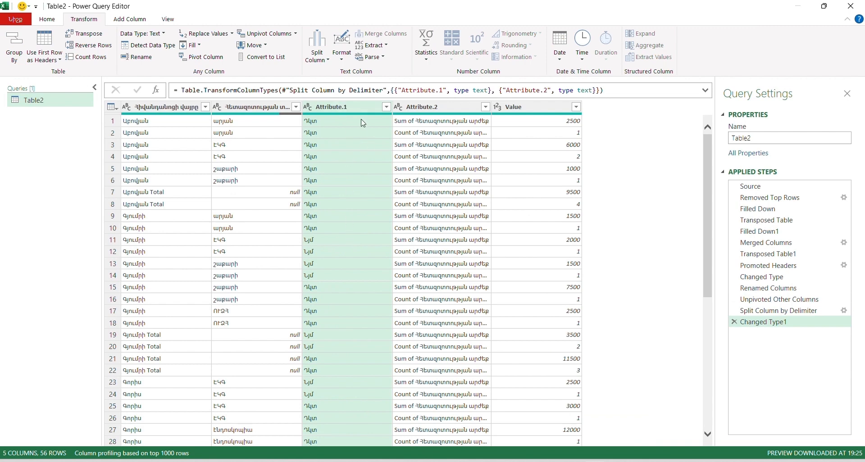
Step: Rename the column Attribute.1 as Ամիս and the column Attribute.2 as Տեսակ
{"action": "double_click", "coordinate": [359, 107]}
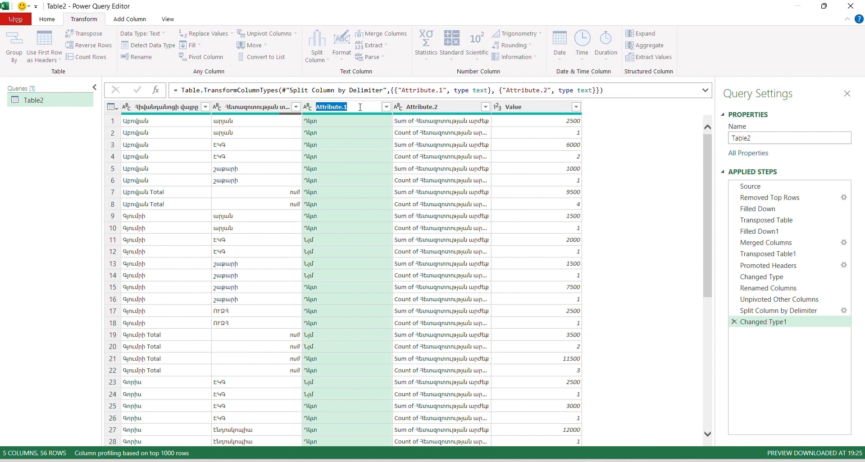
{"action": "type", "text": "Ամիս"}
{"action": "key", "text": "Return"}
{"action": "double_click", "coordinate": [449, 108]}
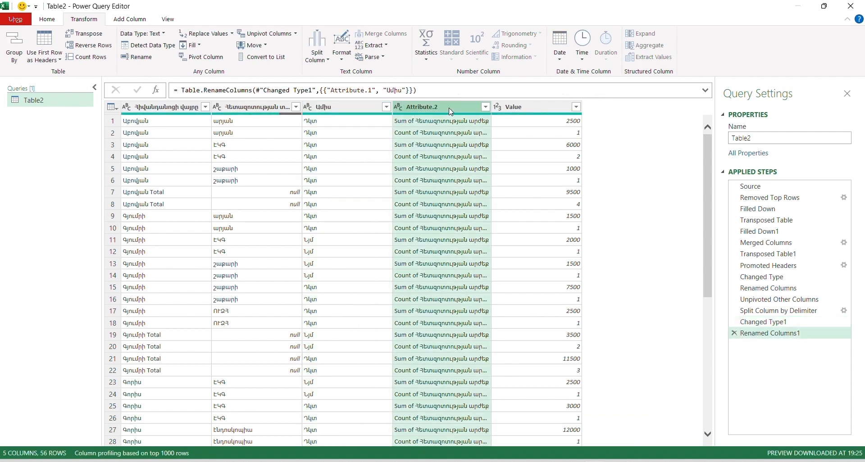
{"action": "type", "text": "Sեսակ"}
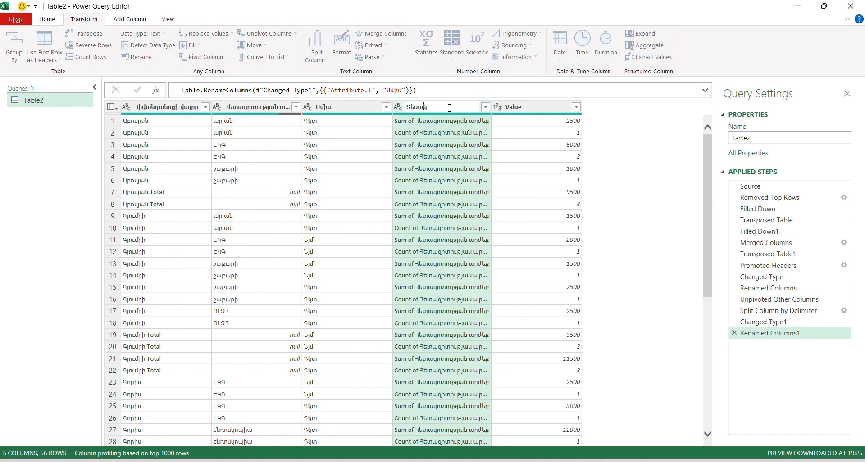
{"action": "key", "text": "Return"}
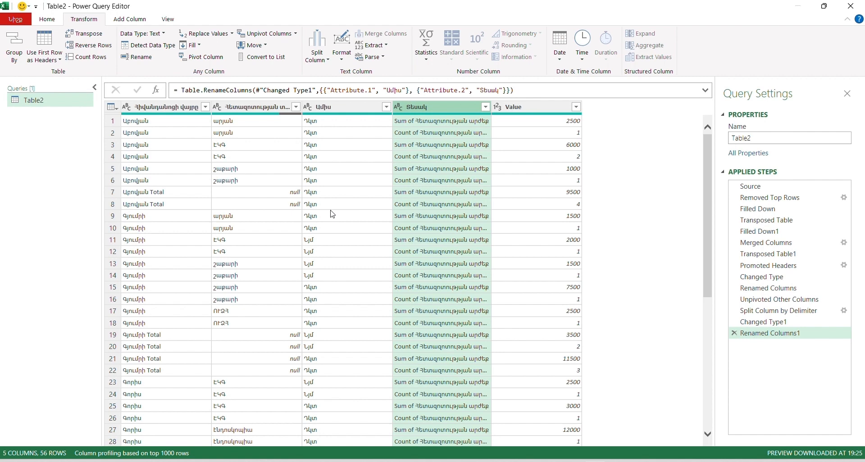
Step: Filter the Հիվանդանոցի վայրը column to keep only rows whose text does not contain "Total"
{"action": "left_click", "coordinate": [205, 108]}
{"action": "mouse_move", "coordinate": [150, 195]}
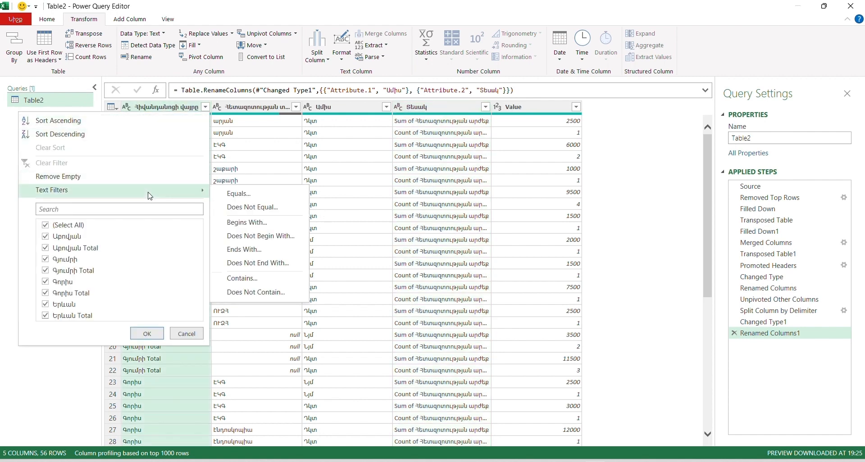
{"action": "left_click", "coordinate": [264, 293]}
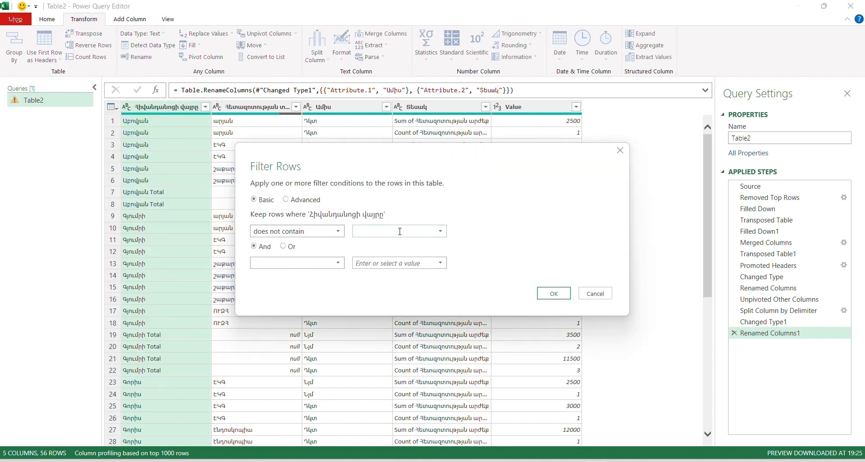
{"action": "type", "text": "Total"}
{"action": "left_click", "coordinate": [551, 294]}
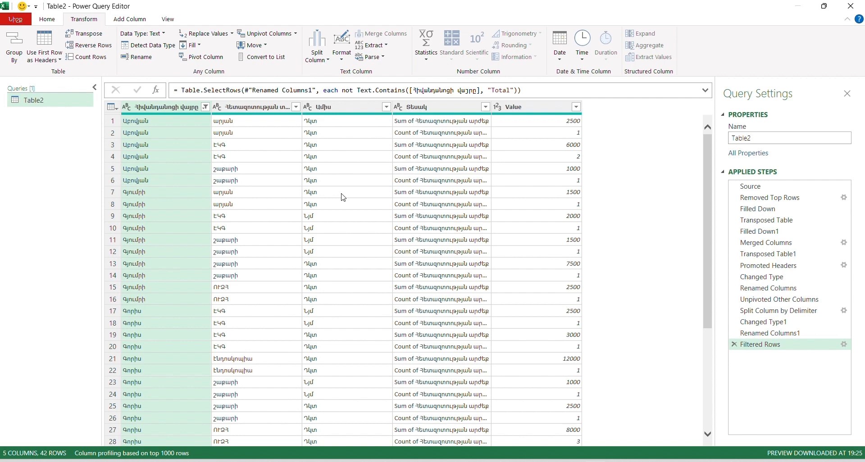
Step: Add the prefix "1 " (with a trailing space) to every value in the Ամիս column
{"action": "left_click", "coordinate": [333, 108]}
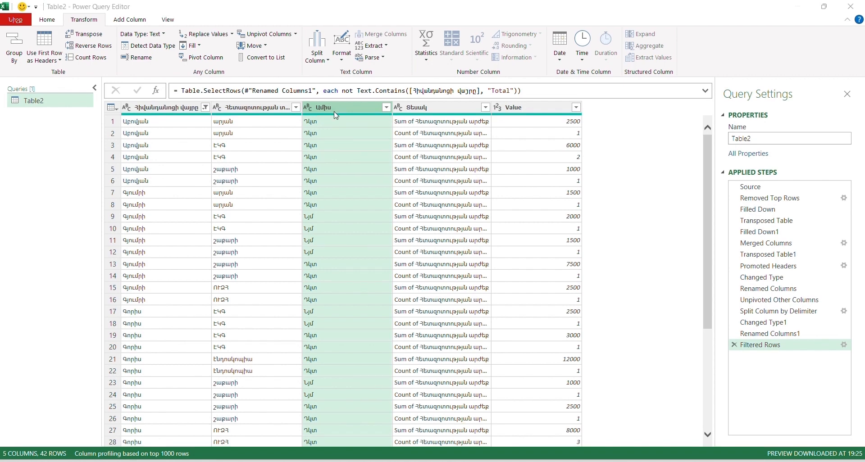
{"action": "left_click", "coordinate": [334, 112]}
{"action": "left_click", "coordinate": [342, 58]}
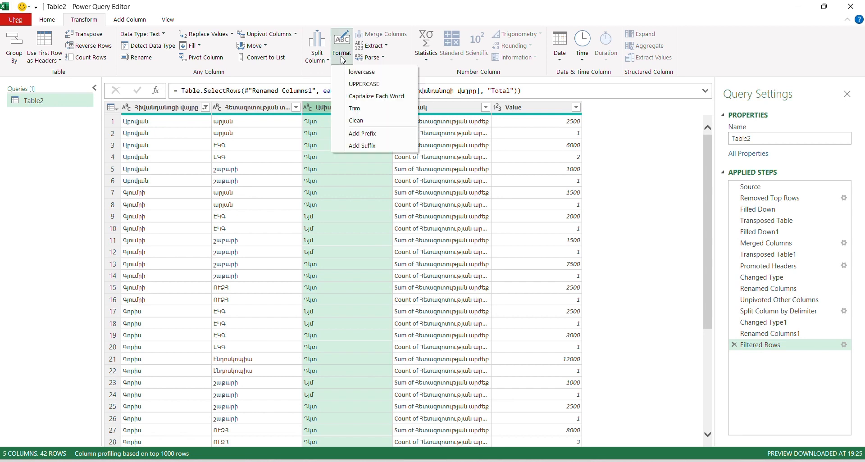
{"action": "left_click", "coordinate": [360, 136]}
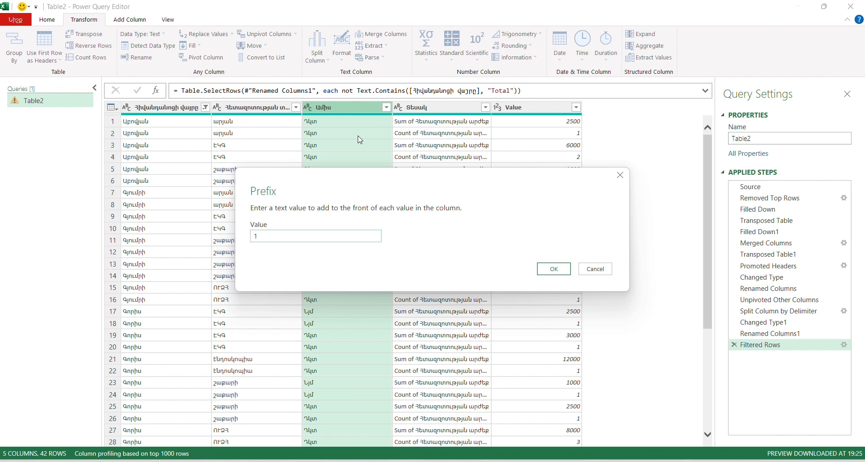
{"action": "type", "text": "1"}
{"action": "left_click", "coordinate": [554, 269]}
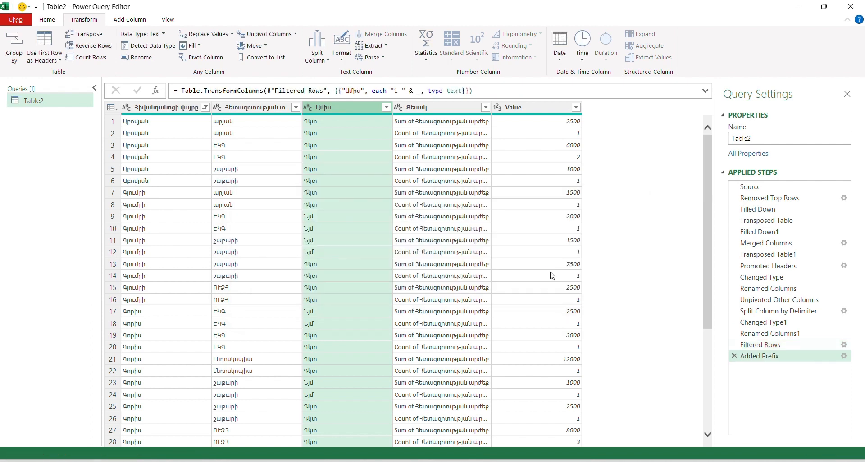
Step: Add the suffix " 2023" (with a leading space) to the Ամիս values and change the column's data type to Date
{"action": "left_click", "coordinate": [342, 61]}
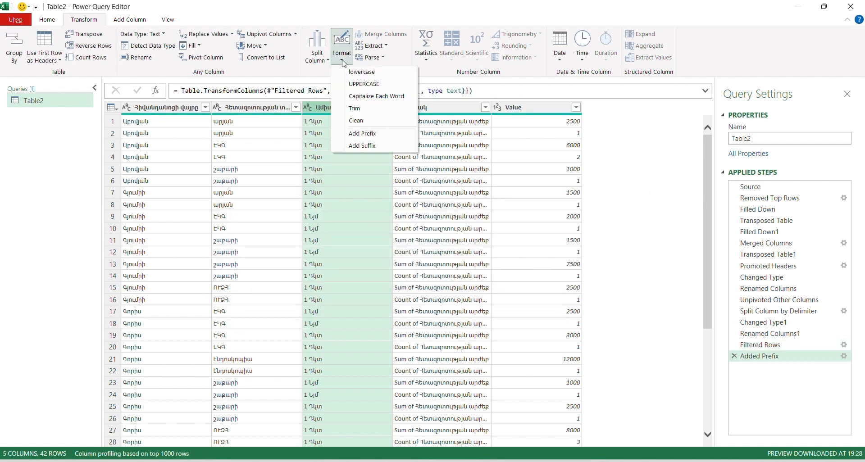
{"action": "left_click", "coordinate": [365, 145]}
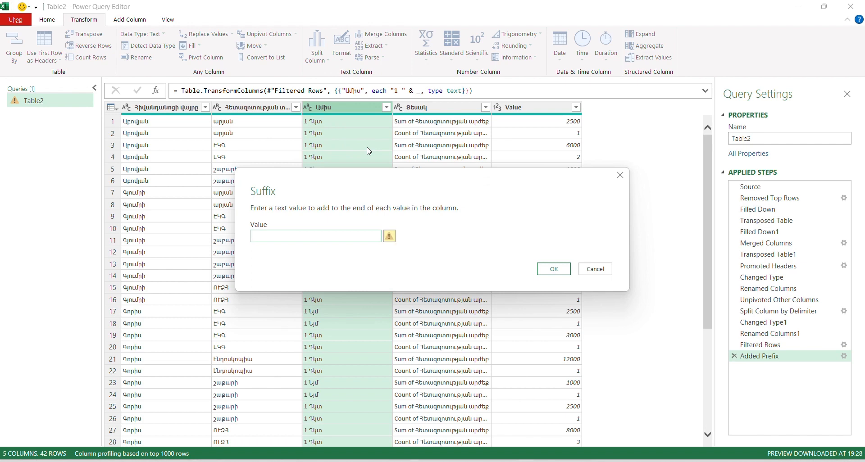
{"action": "type", "text": "202"}
{"action": "type", "text": "2"}
{"action": "left_click", "coordinate": [553, 269]}
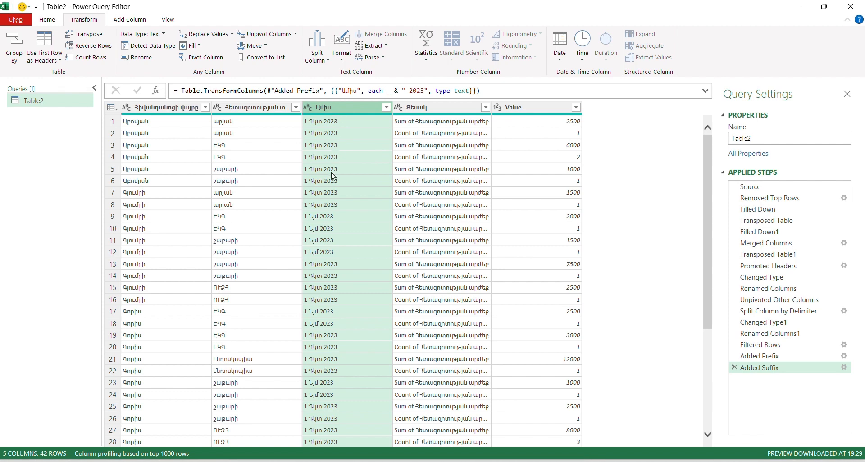
{"action": "left_click", "coordinate": [308, 109]}
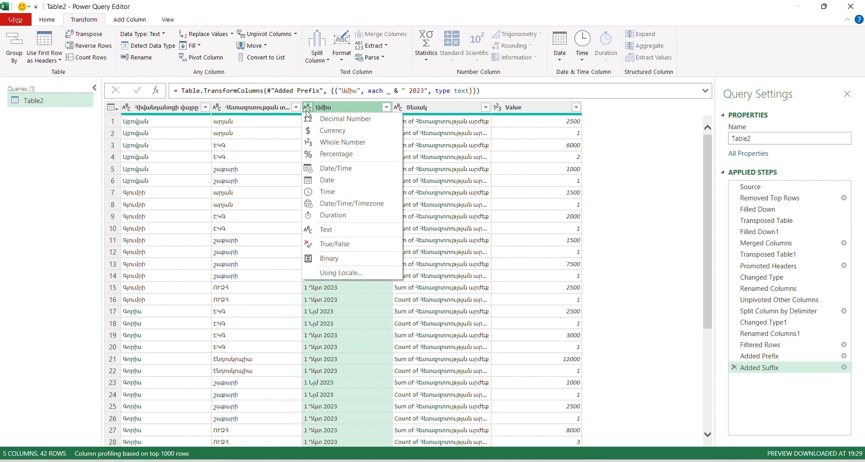
{"action": "left_click", "coordinate": [327, 181]}
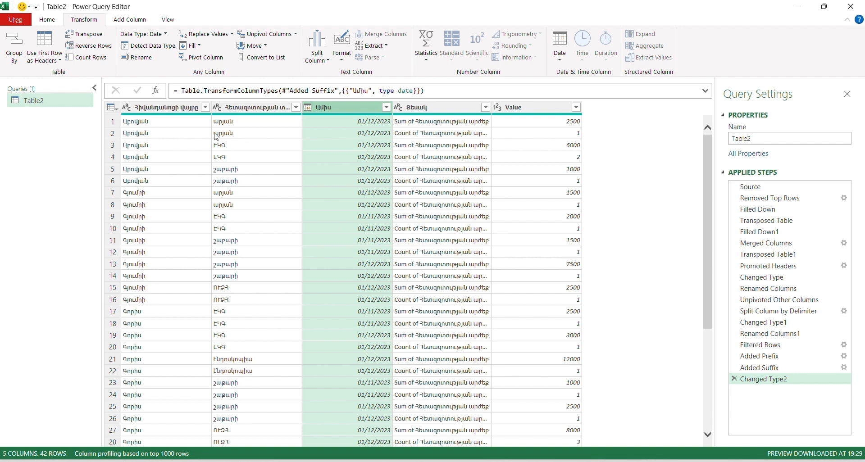
Step: Close the query editor and load the query as a table into a new worksheet
{"action": "left_click", "coordinate": [50, 21]}
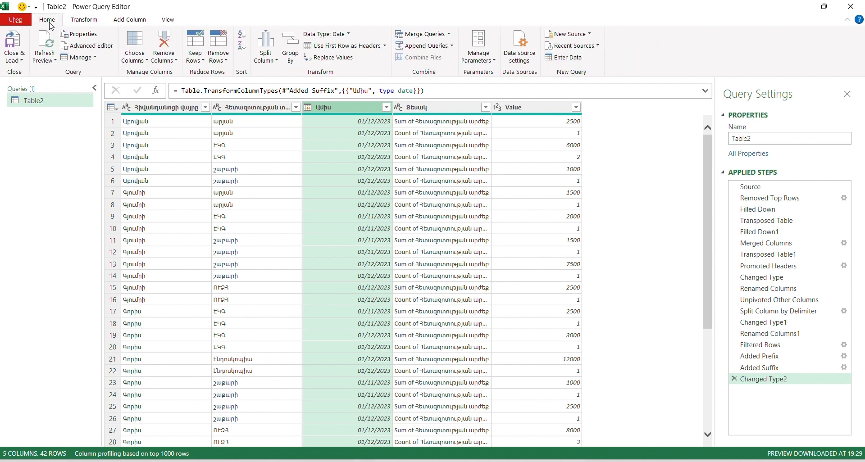
{"action": "left_click", "coordinate": [18, 60]}
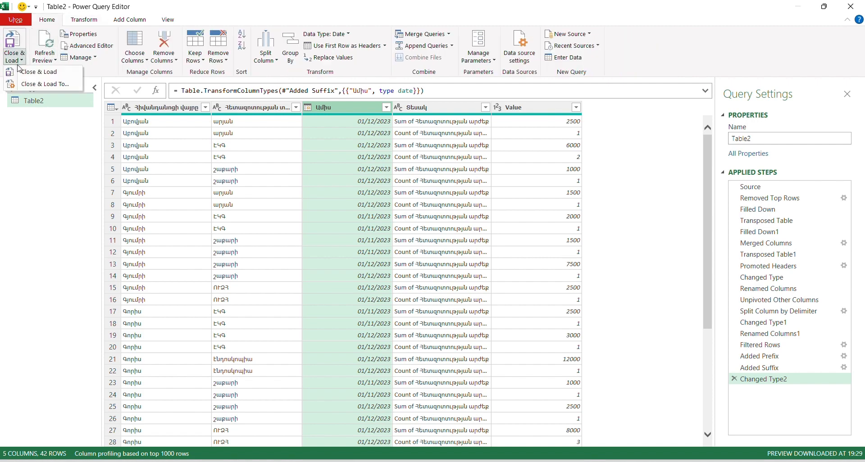
{"action": "left_click", "coordinate": [34, 85]}
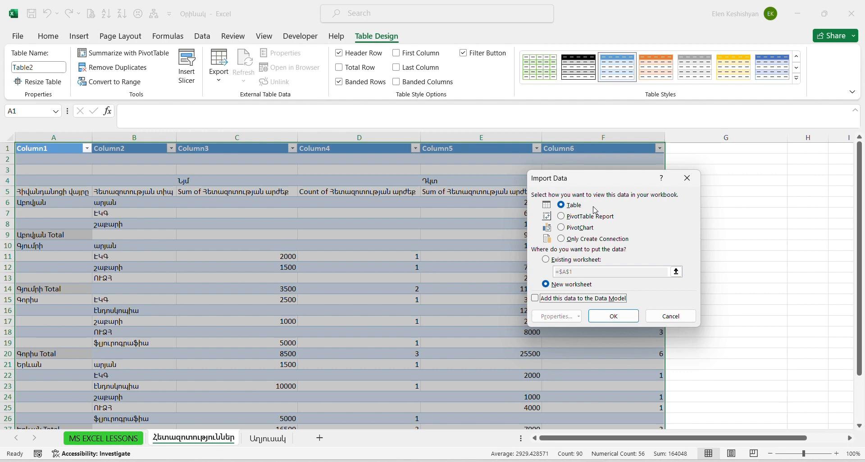
{"action": "left_click", "coordinate": [618, 318]}
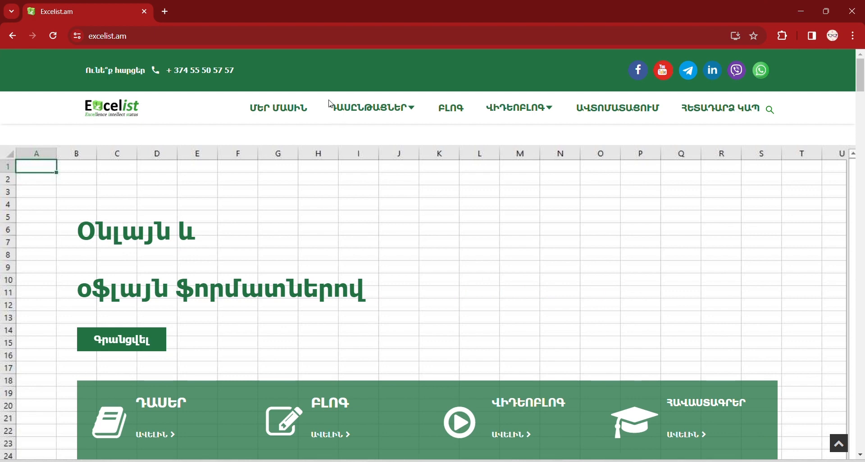
Step: Switch to the excelist.am site in the browser, open the «Power Query in Excel» course page and look through its lesson plan
{"action": "mouse_move", "coordinate": [412, 110]}
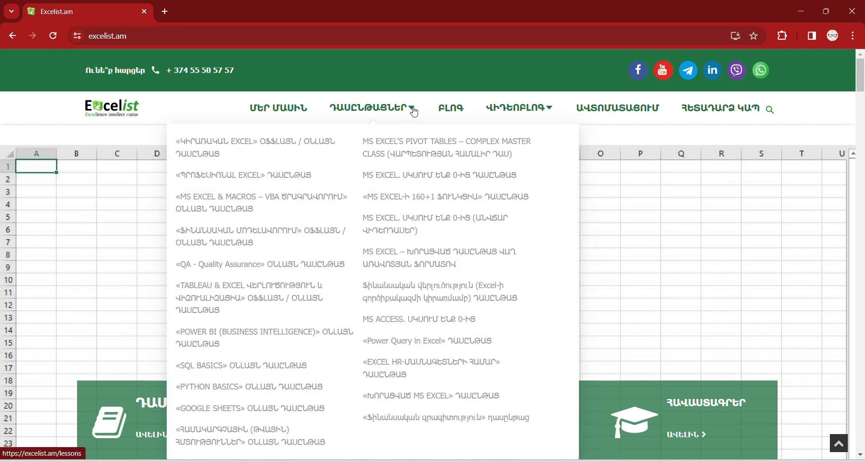
{"action": "left_click", "coordinate": [409, 343]}
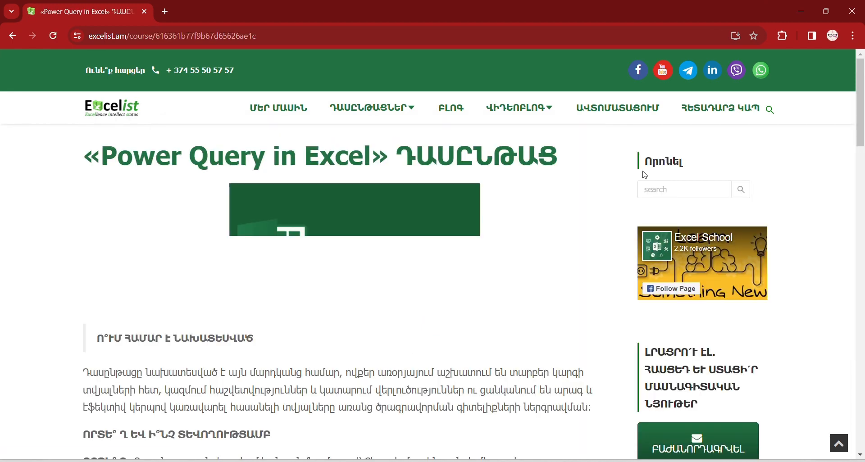
{"action": "left_click_drag", "start_coordinate": [863, 89], "coordinate": [863, 182]}
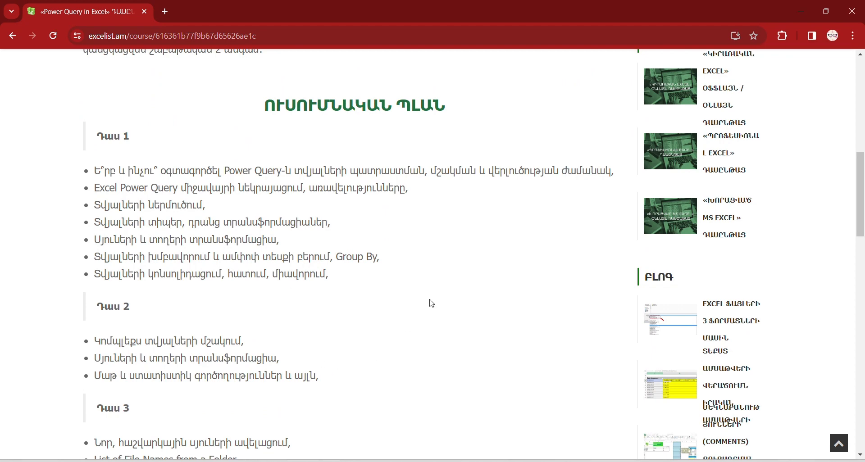
{"action": "left_click_drag", "start_coordinate": [863, 168], "coordinate": [863, 227]}
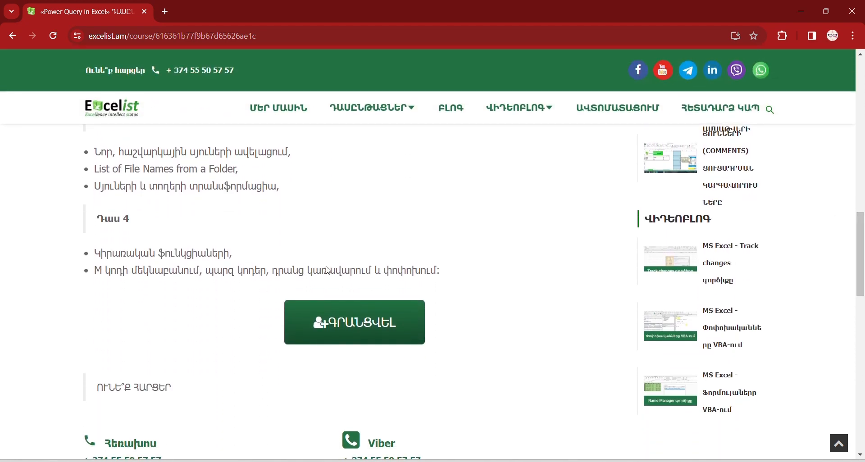